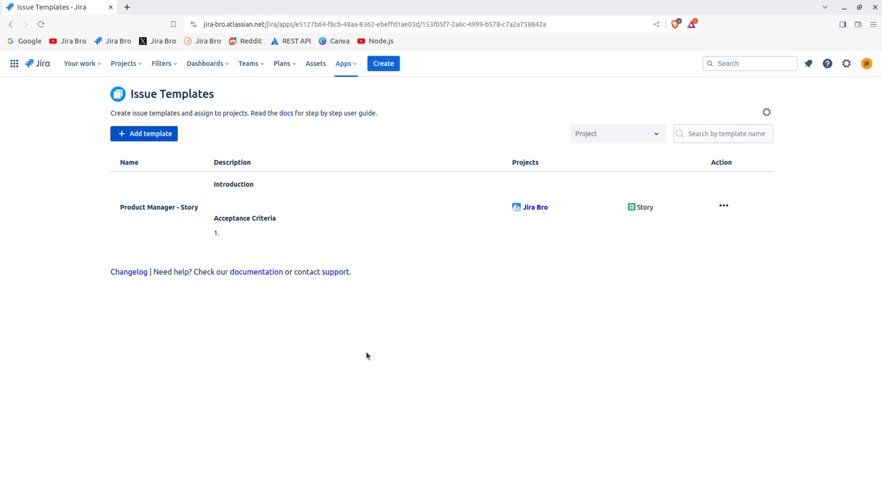
Step: Start a new issue template named Bug and try to save it without a description
left_click(159, 138)
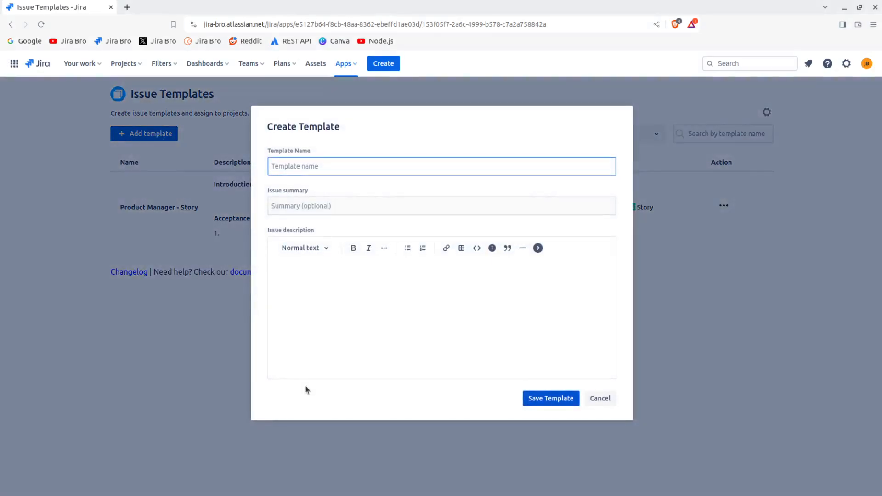
type("Bug")
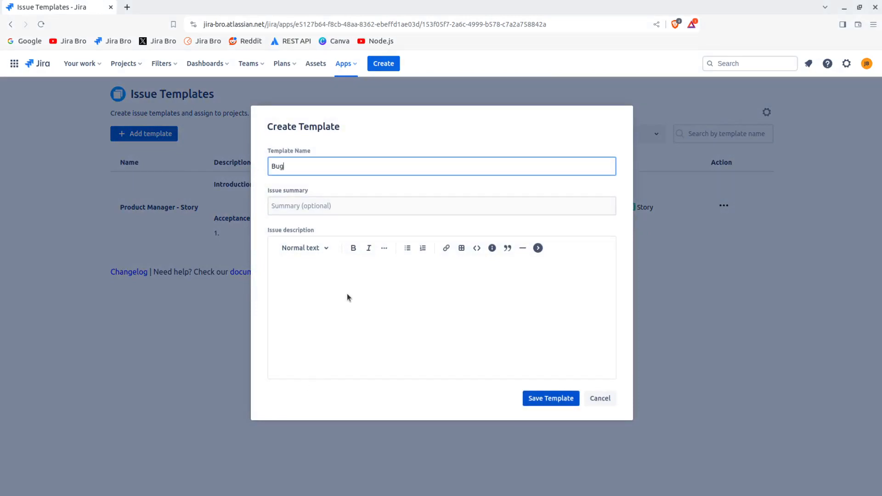
left_click(571, 397)
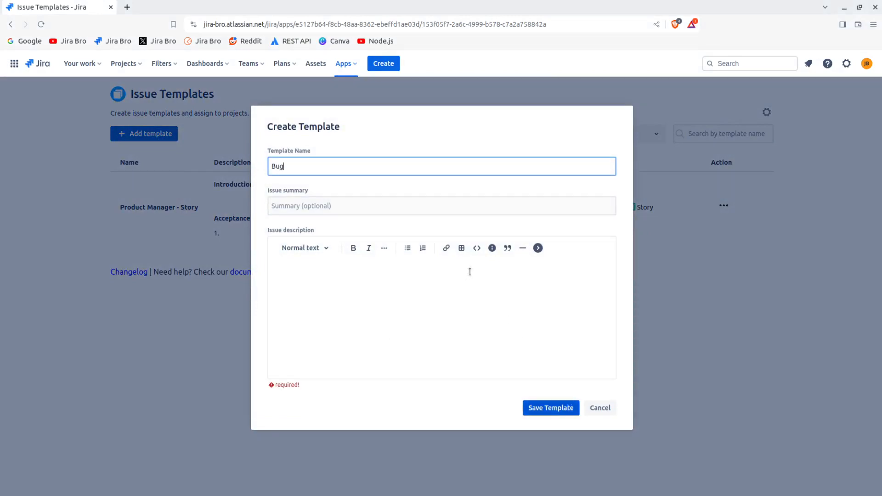
Step: Enter the headings Introduction and Steps to reproduce in the template's issue description, separated by a blank line
left_click(314, 287)
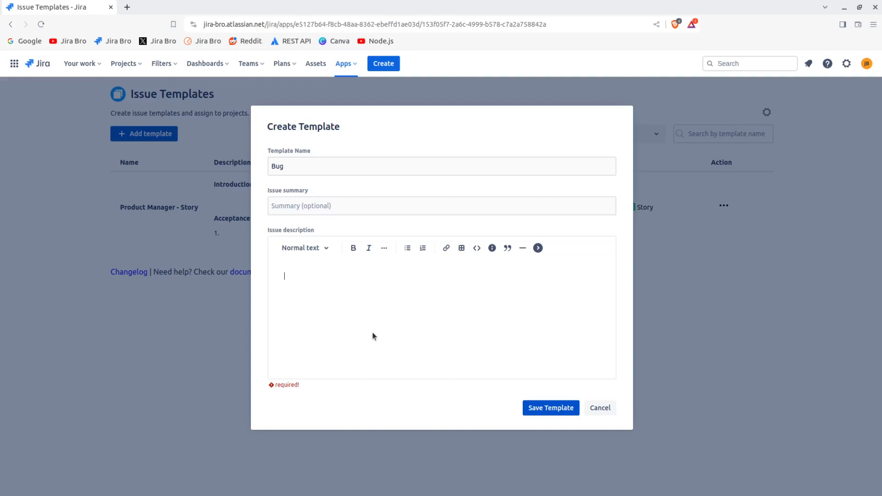
left_click(372, 332)
type("I")
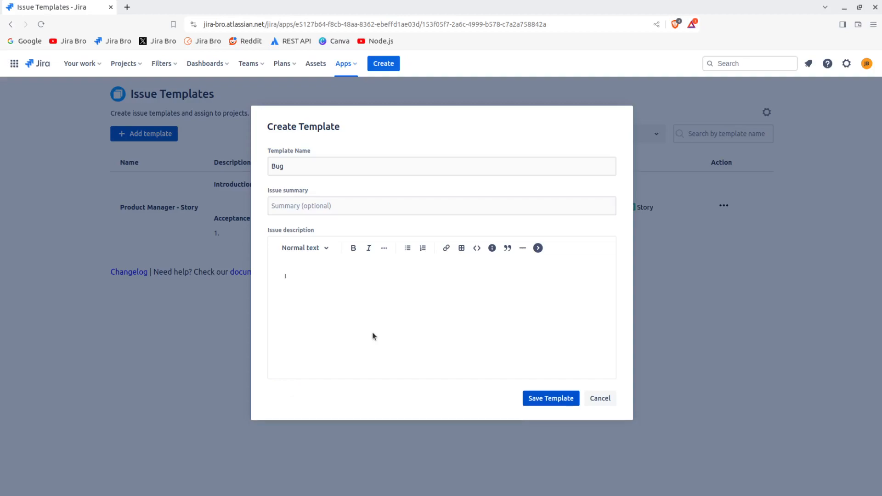
type("ntroduct")
type("ion")
type("Ste")
type("ps t")
type("o repr")
type("oduce")
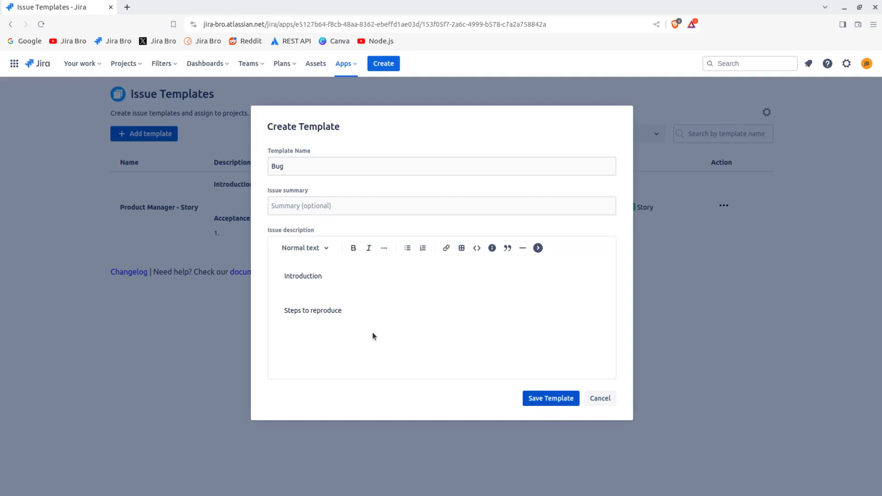
key("Return")
left_click(421, 248)
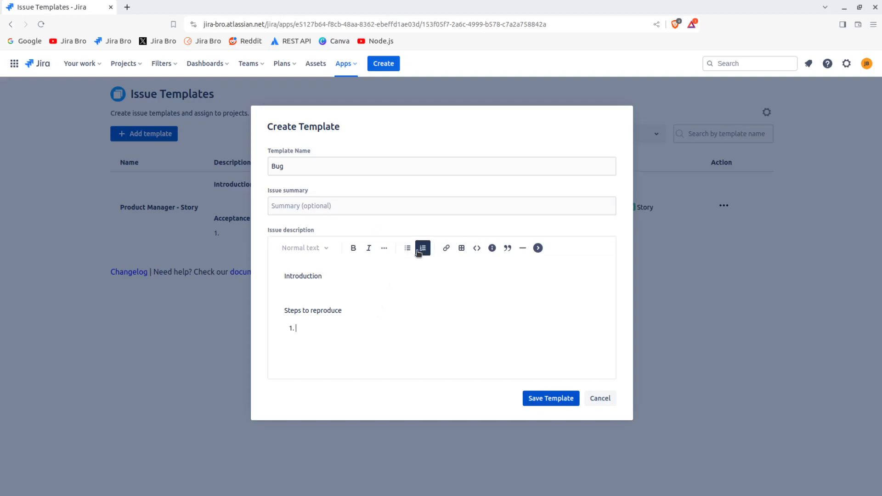
left_click(418, 251)
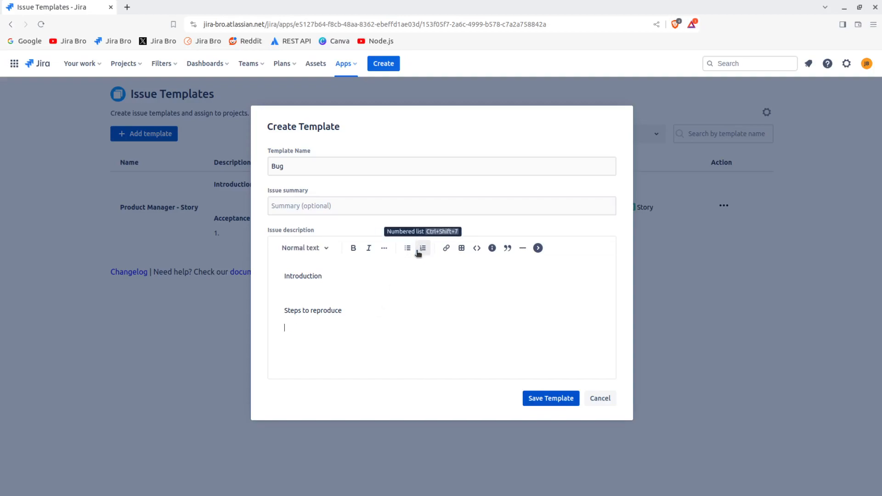
left_click(418, 251)
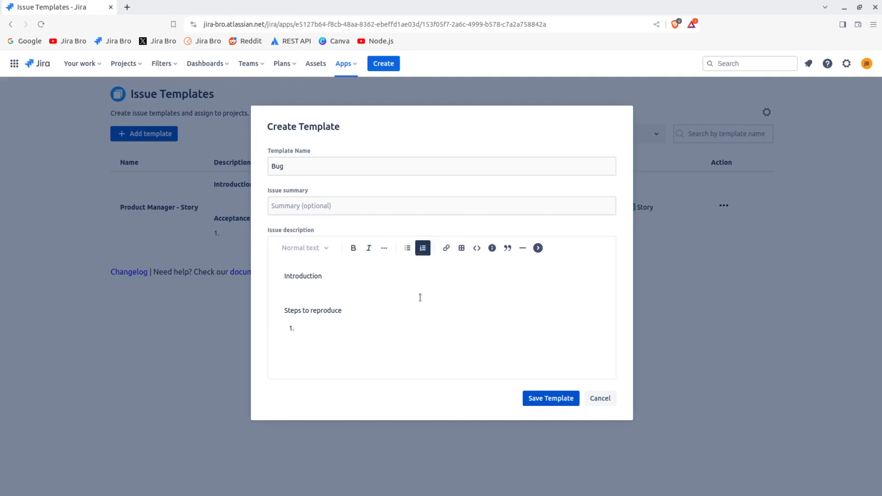
key("BackSpace")
left_click(421, 248)
key("BackSpace")
Step: Add the plain-text numbers 1. to 4. on separate lines under Steps to reproduce
type("1.")
key("Return")
type("2.")
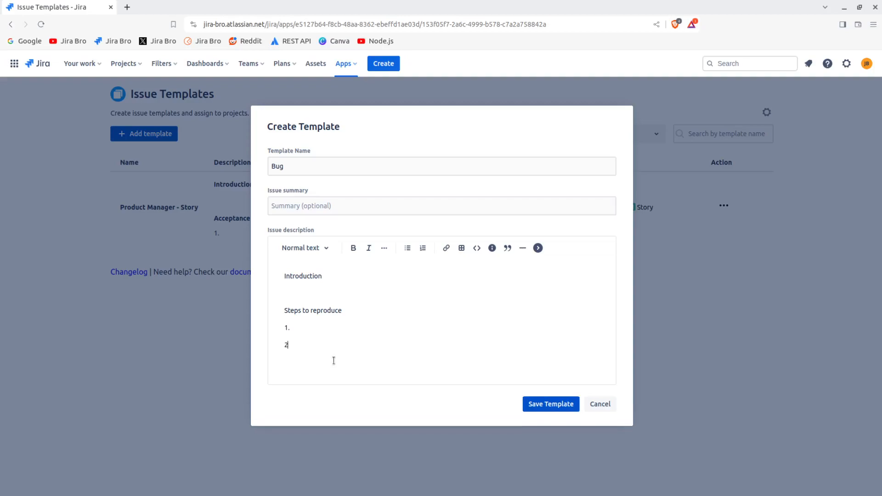
key("Return")
type("3")
key("Return")
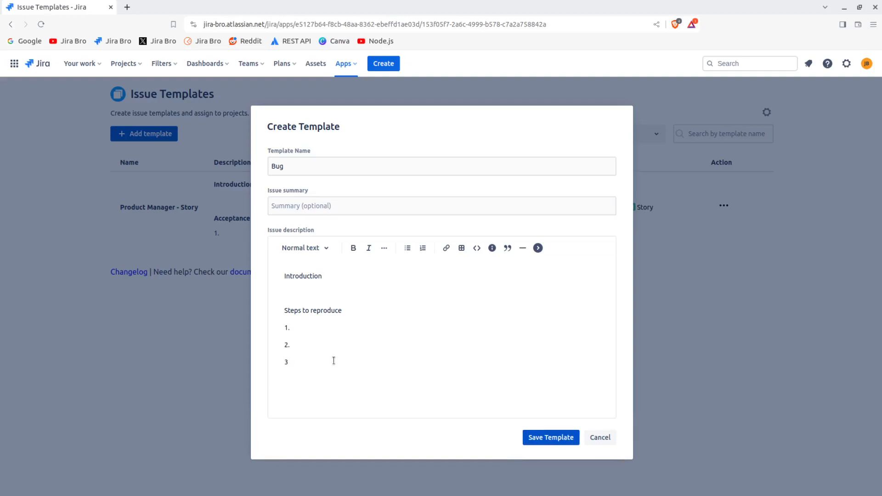
type(".")
key("Return")
type("4")
Step: Add the heading Expected behavior below the numbered lines, followed by blank space
type("E")
type("xp")
key("BackSpace")
type("pected behavior")
key("Return")
key("Return")
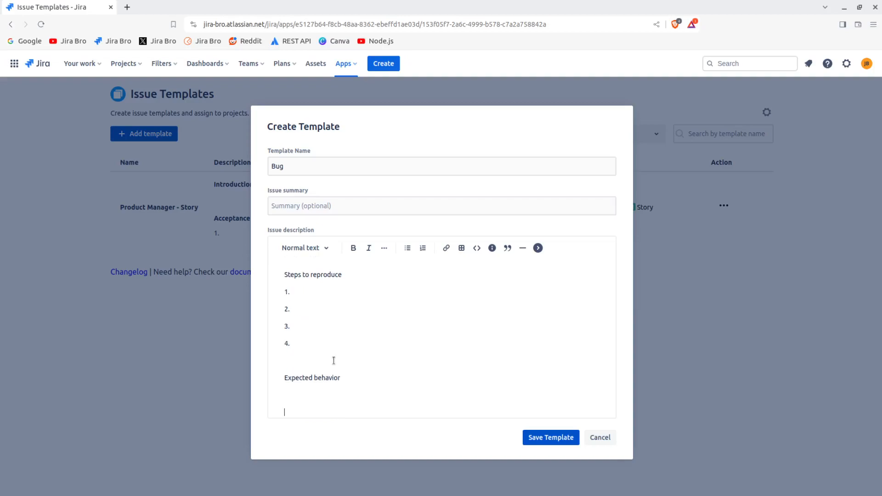
Step: Add the heading Actual behavior below Expected behavior, followed by blank space
type("A")
type("cua")
type("tual b")
type("ehavi")
type("or")
key("Return")
key("Return")
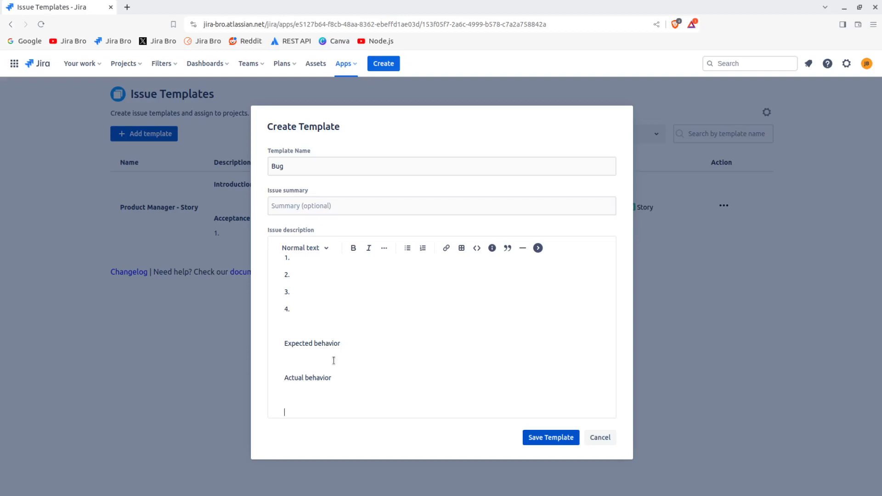
Step: Add the heading Environment at the end of the description and save the Bug template
type("Emvironment")
key("Return")
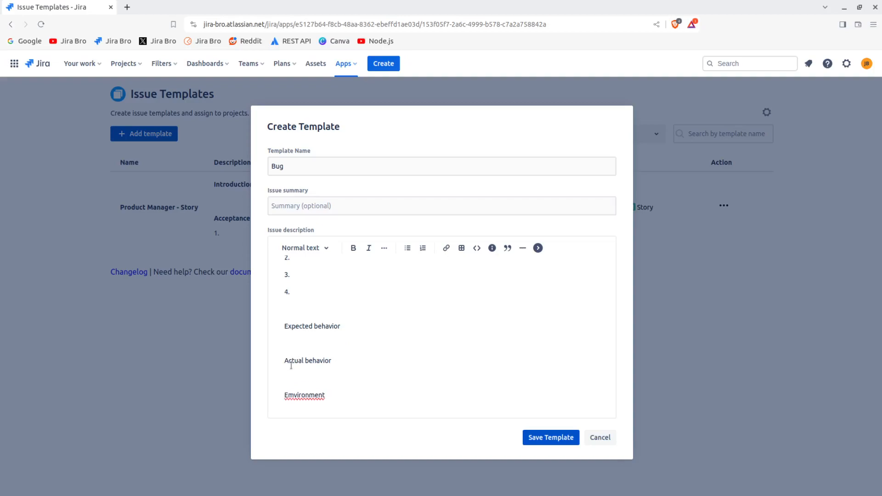
left_click(292, 394)
key("BackSpace")
type("n")
scroll(341, 321, "up", 3)
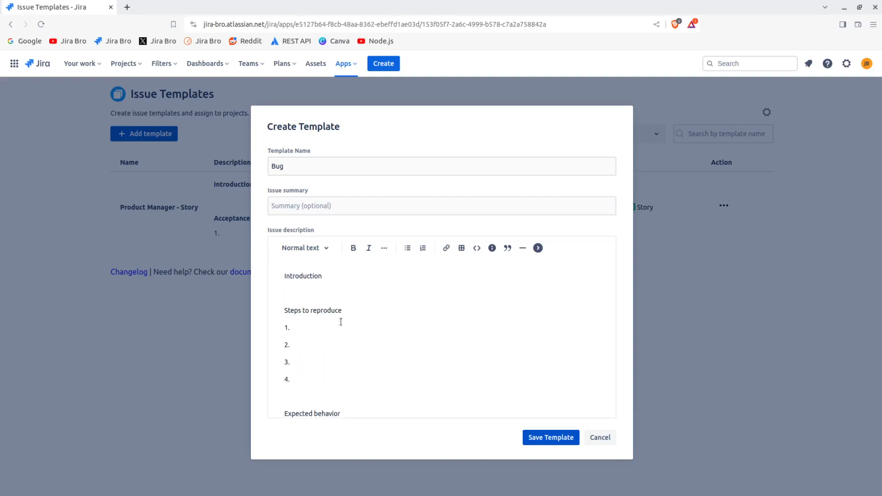
scroll(341, 322, "down", 3)
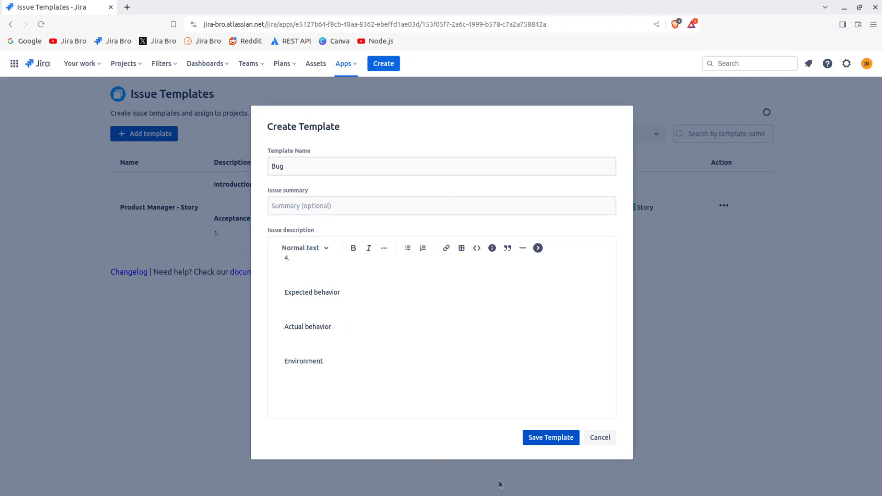
left_click(564, 438)
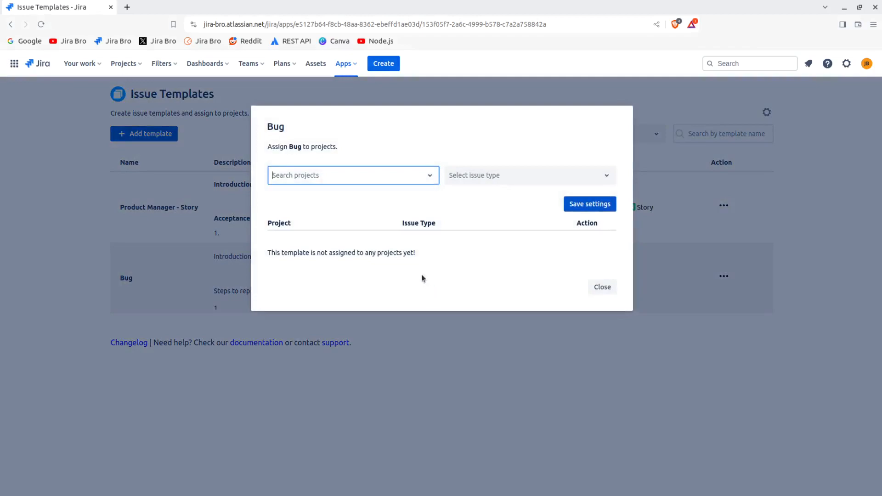
Step: Assign the Bug template to the Jira Bro project for the Bug issue type, save the settings and close the dialog
left_click(303, 176)
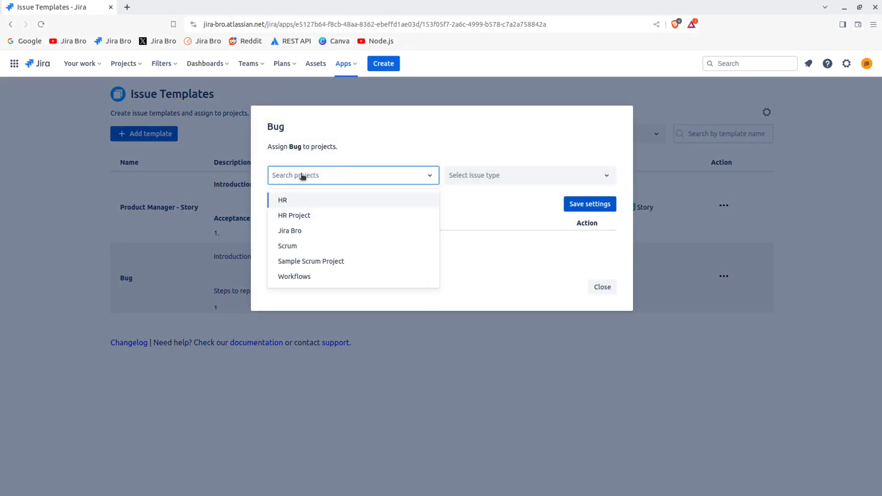
left_click(308, 232)
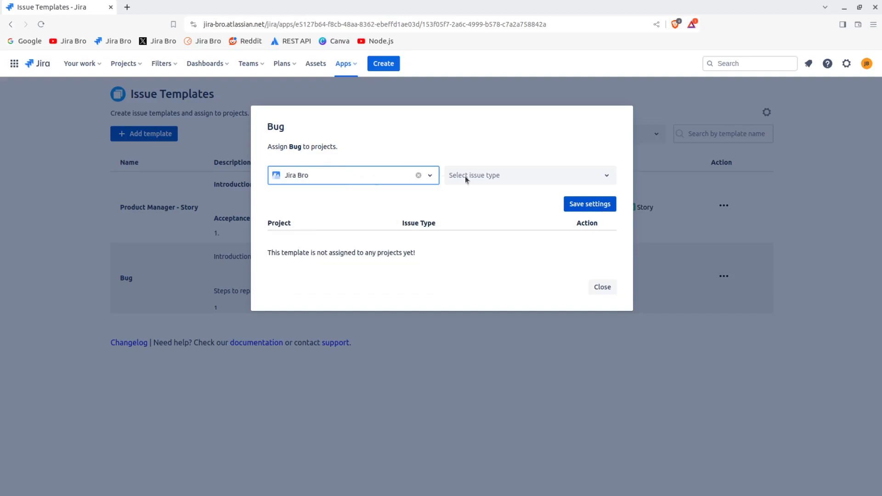
left_click(511, 179)
left_click(486, 230)
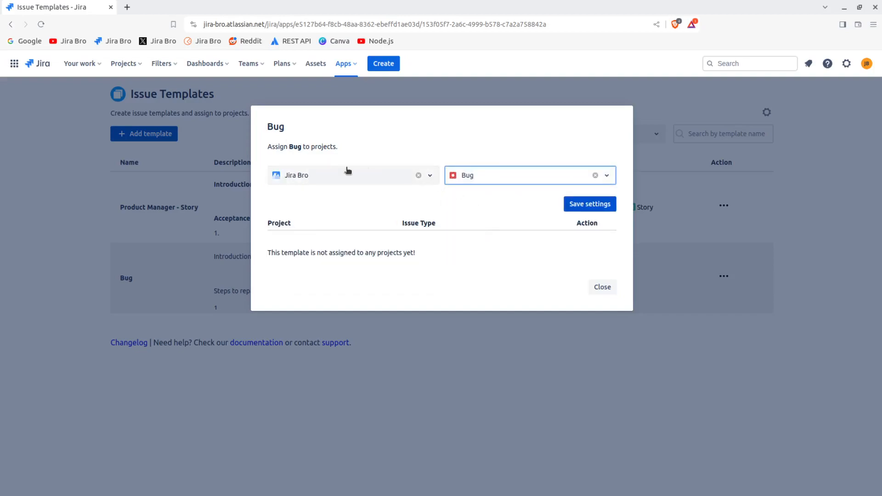
left_click(573, 207)
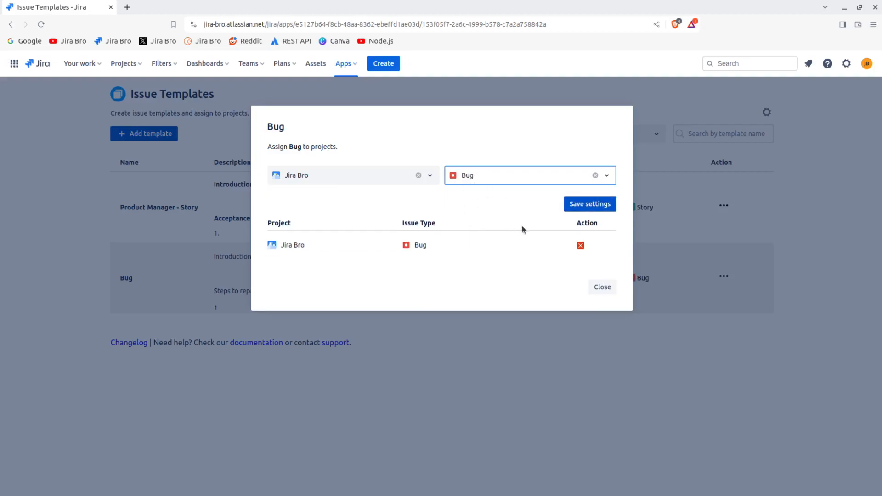
left_click(592, 289)
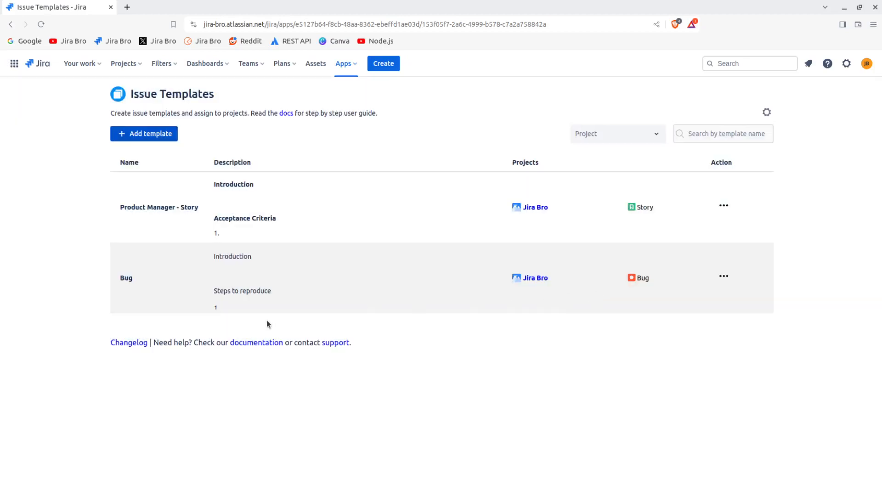
Step: Open the Jira Bro (JB) project and start a new issue with the issue type Bug
left_click(125, 63)
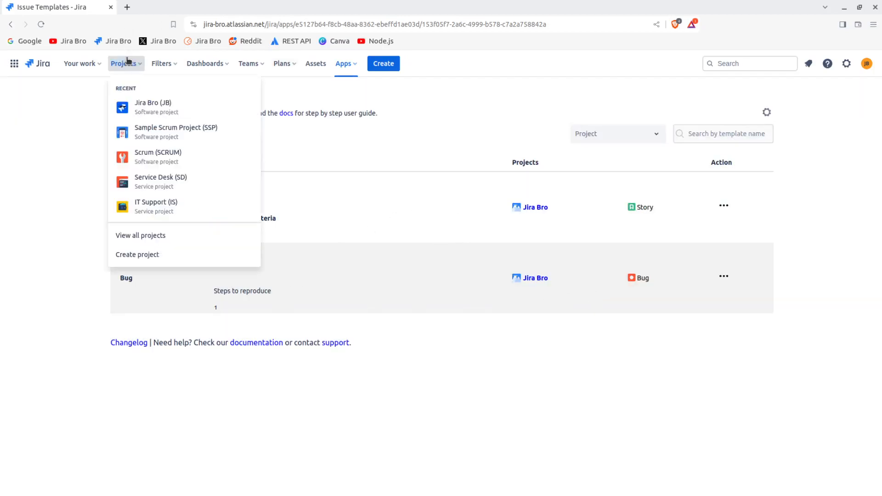
left_click(148, 107)
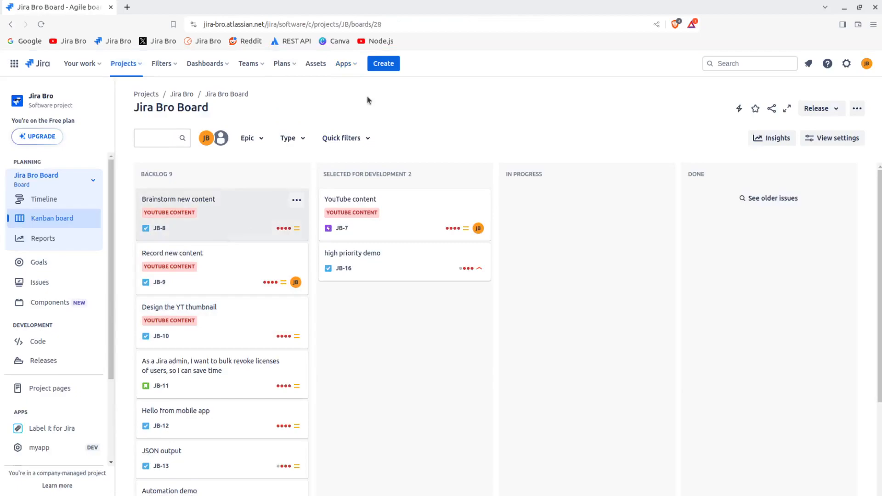
left_click(384, 65)
left_click(369, 201)
left_click(345, 240)
left_click(334, 203)
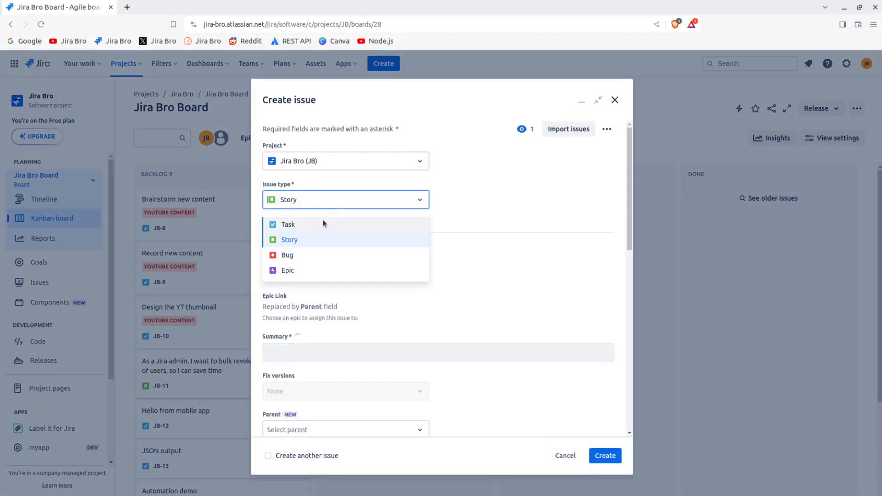
left_click(315, 254)
Step: Examine the new bug's form and check whether its description contains the template's sections
scroll(471, 214, "down", 6)
scroll(471, 214, "up", 1)
scroll(470, 214, "down", 5)
scroll(471, 214, "up", 2)
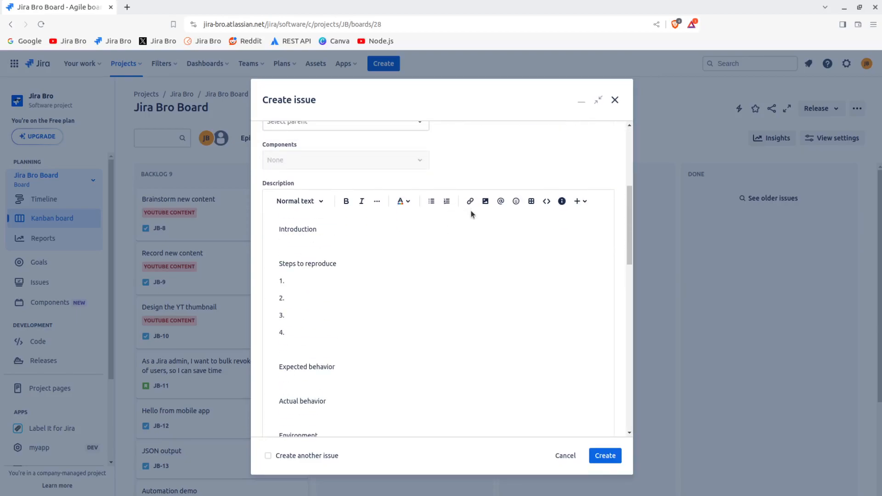
scroll(470, 214, "up", 3)
scroll(471, 214, "down", 4)
scroll(471, 214, "up", 2)
scroll(471, 214, "down", 1)
scroll(471, 214, "up", 1)
scroll(476, 240, "up", 3)
scroll(476, 241, "down", 1)
Step: Enter the issue summary "Home button does not redirect to the home page"
left_click(292, 189)
type("Home button dor")
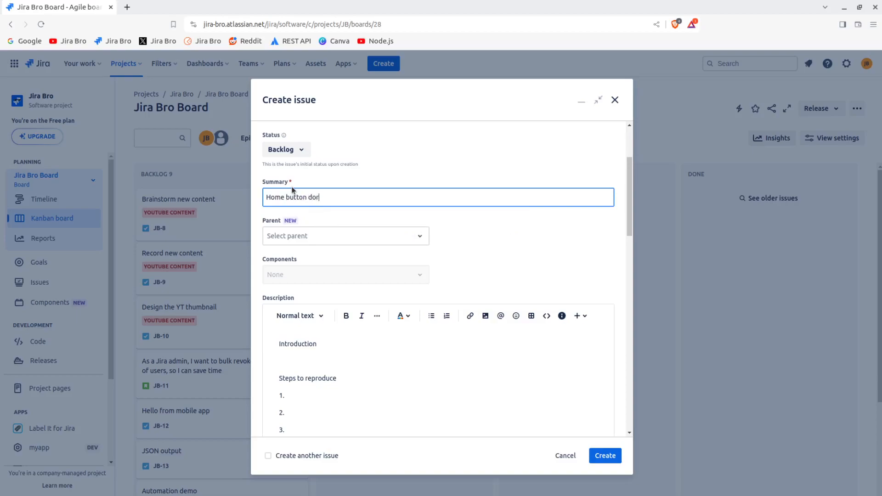
key("BackSpace")
type("s")
key("BackSpace")
type("es not redirect to the home page")
Step: Delete the Environment heading and its surrounding blank lines from the end of the issue description
scroll(560, 246, "down", 4)
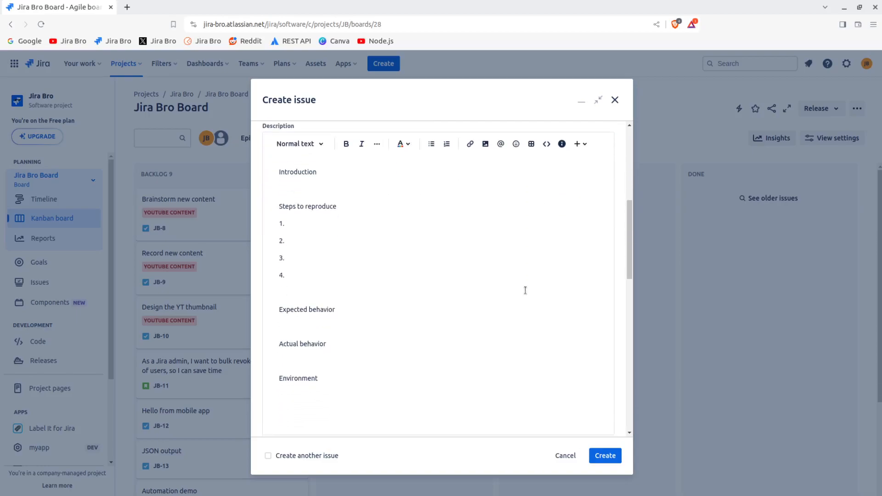
scroll(525, 291, "down", 5)
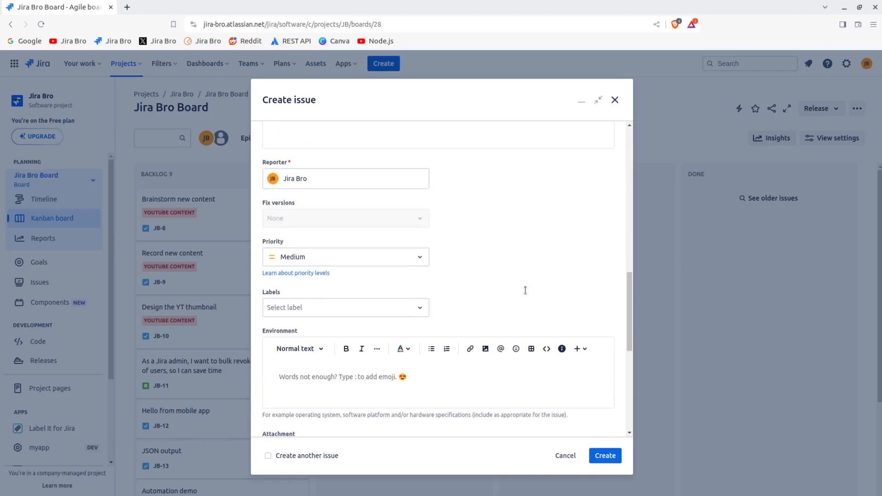
scroll(525, 290, "down", 3)
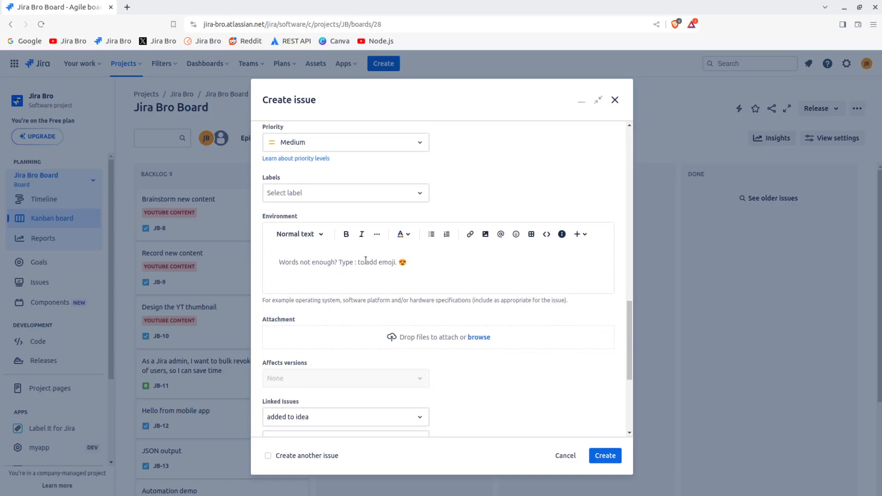
scroll(366, 260, "up", 6)
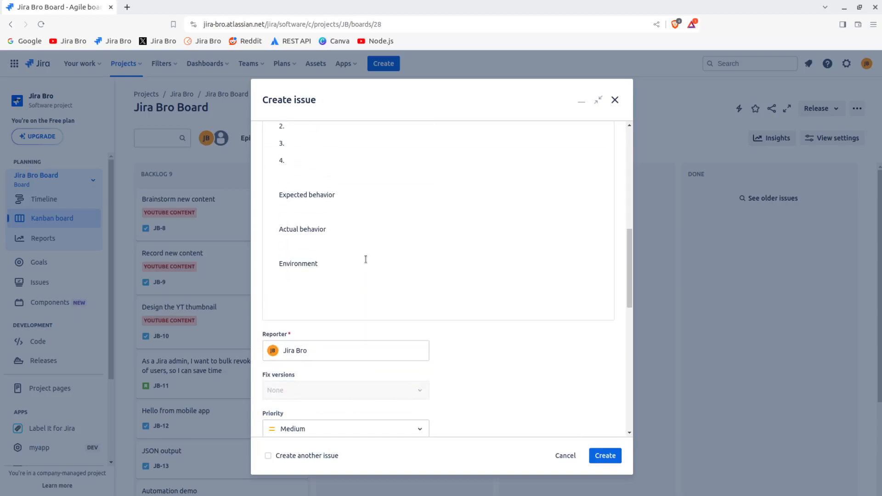
left_click_drag(346, 269, 235, 266)
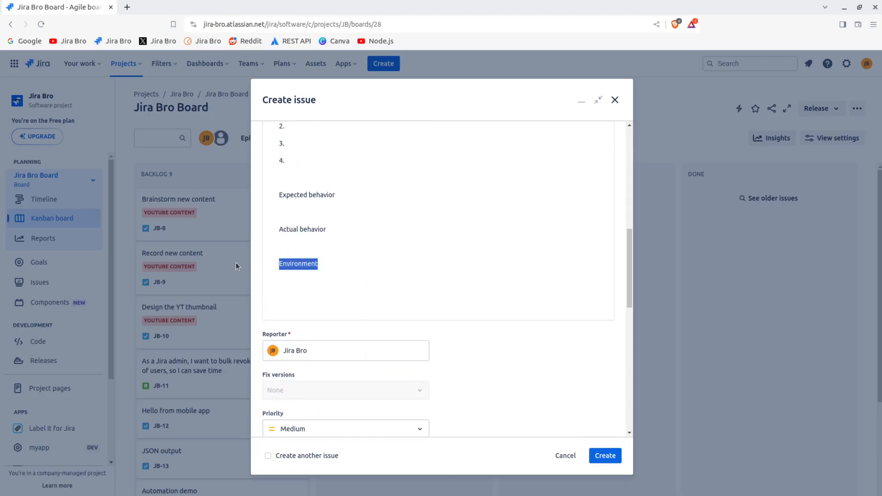
key("BackSpace")
key("BackSpace")
key("BackSpace")
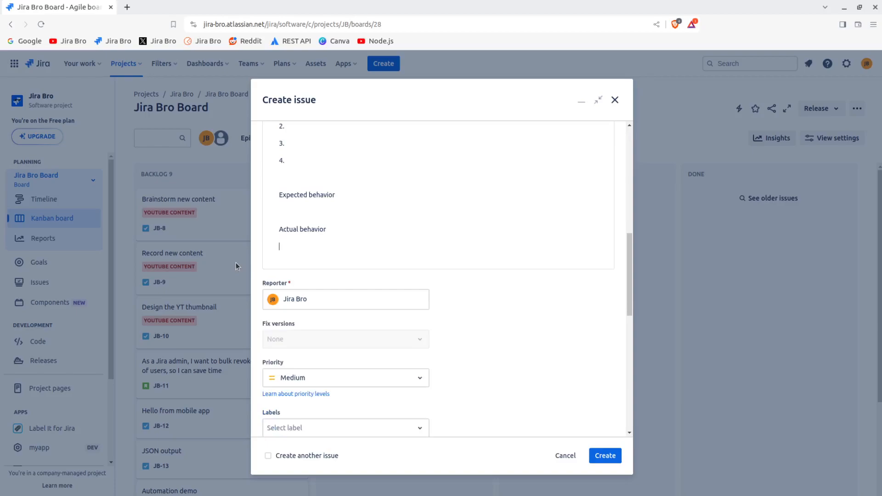
key("BackSpace")
scroll(500, 244, "down", 5)
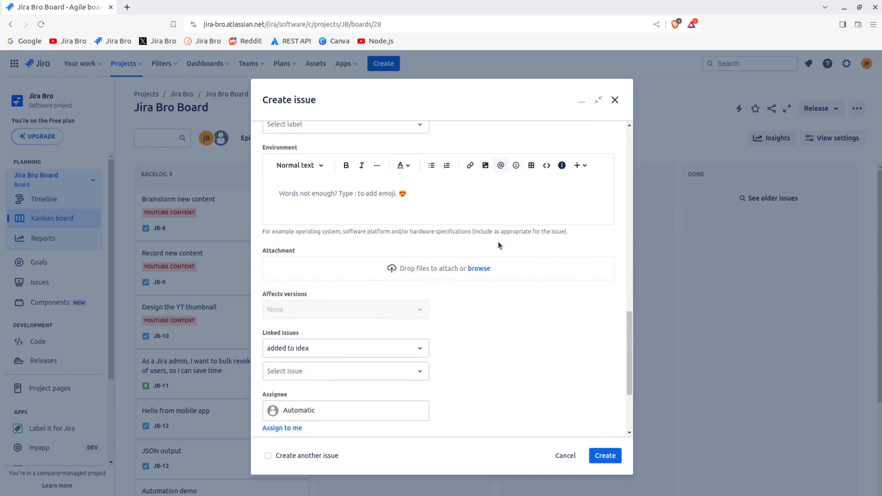
scroll(459, 284, "down", 3)
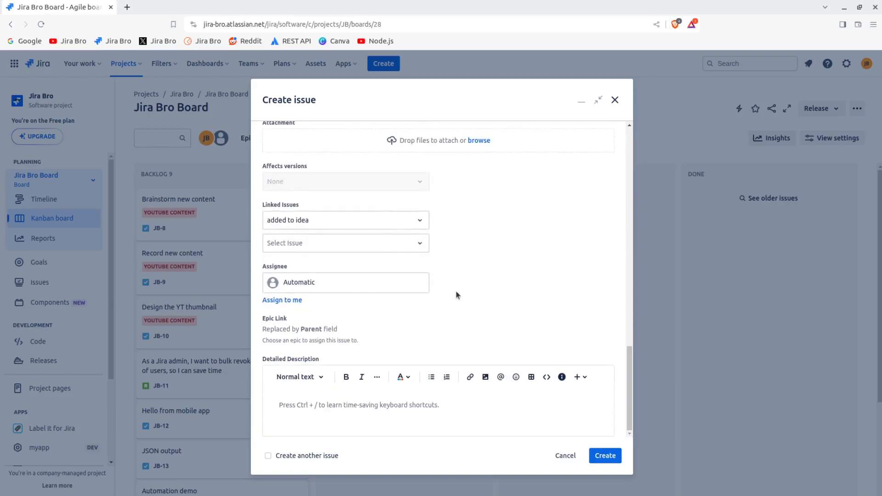
Step: Copy the issue summary "Home button does not redirect to the home page" into the description beneath the Introduction heading
scroll(455, 292, "up", 15)
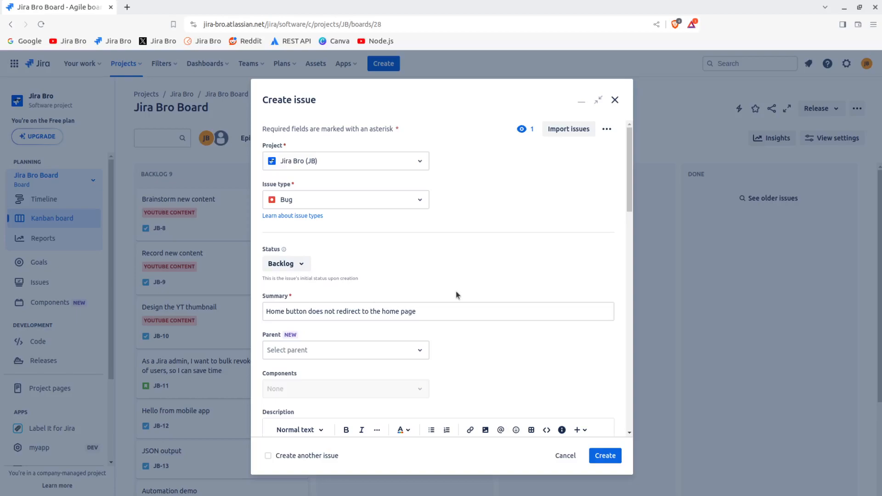
scroll(455, 294, "down", 5)
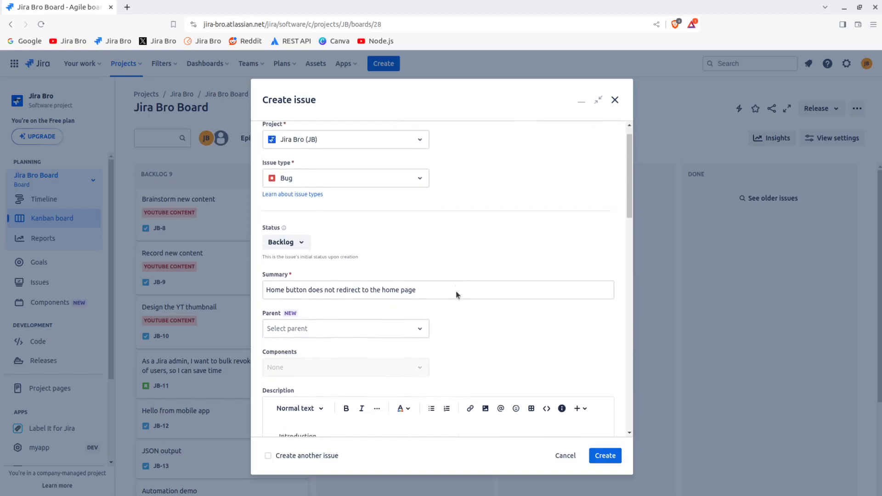
left_click(307, 242)
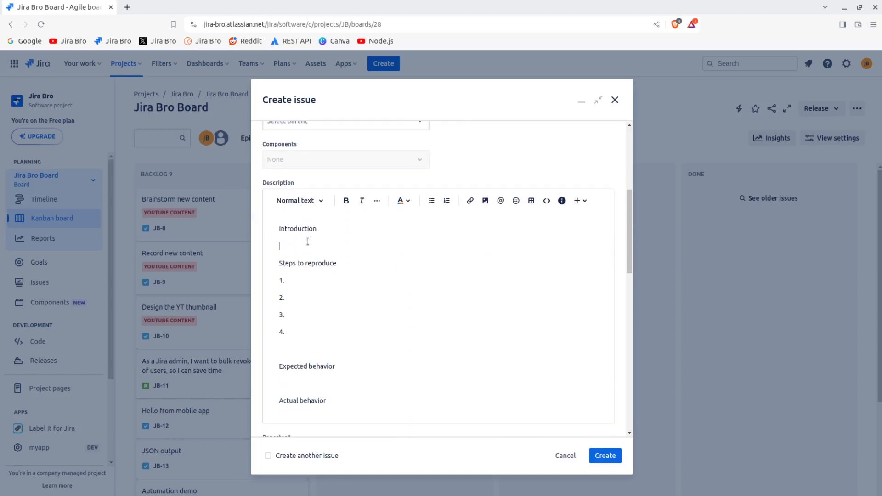
scroll(341, 228, "up", 2)
scroll(341, 228, "down", 1)
left_click_drag(443, 141, 186, 146)
key("ctrl+c")
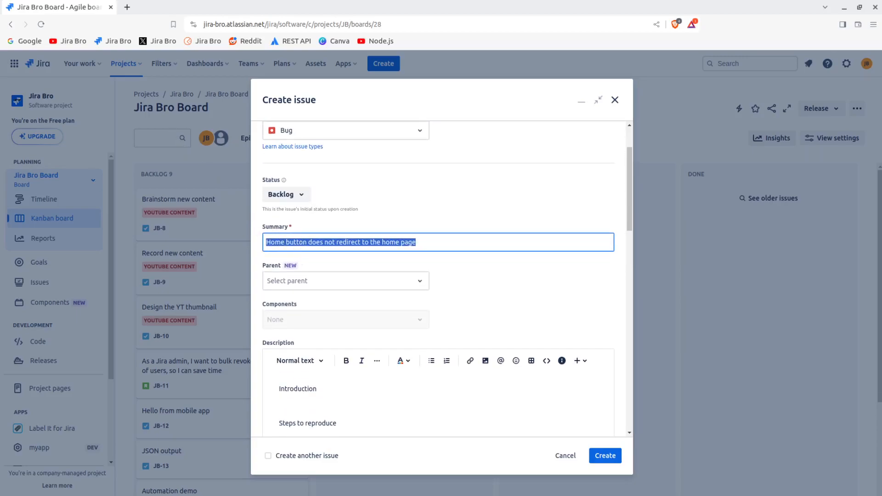
left_click(300, 406)
key("ctrl+v")
Step: Add an empty line beneath the Actual behavior heading at the end of the issue description
scroll(343, 322, "down", 3)
left_click(343, 322)
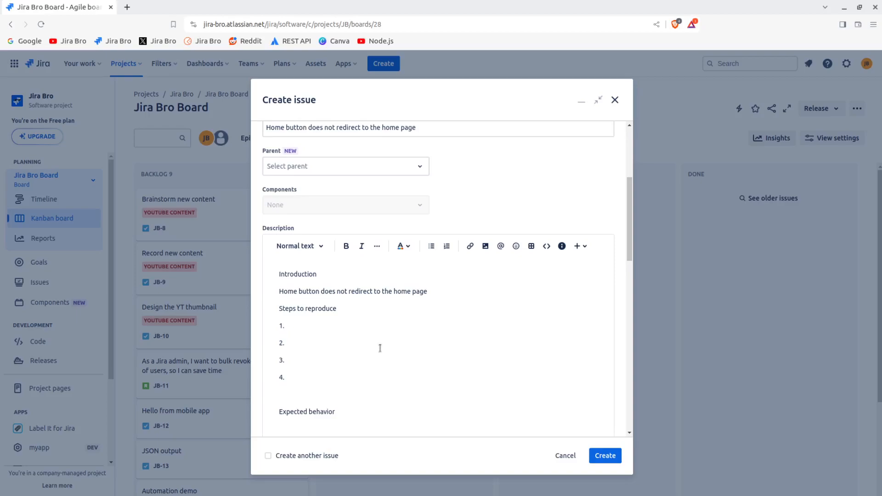
scroll(378, 349, "down", 4)
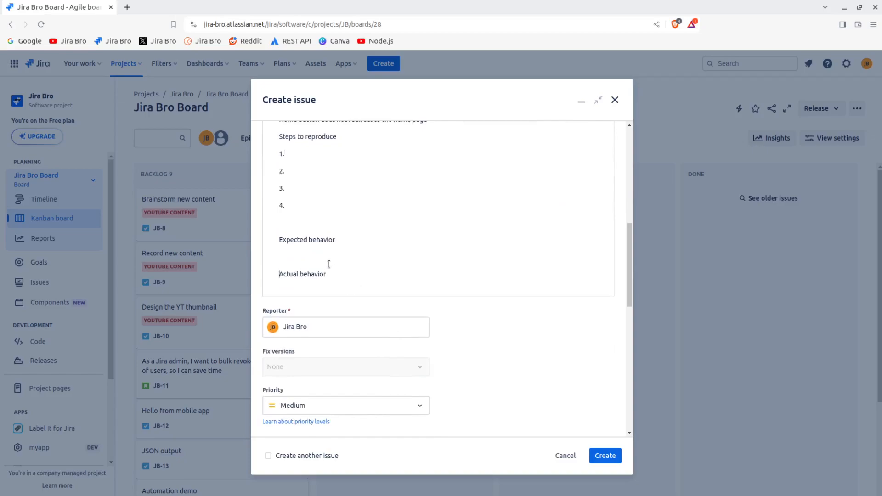
left_click(331, 256)
left_click(350, 278)
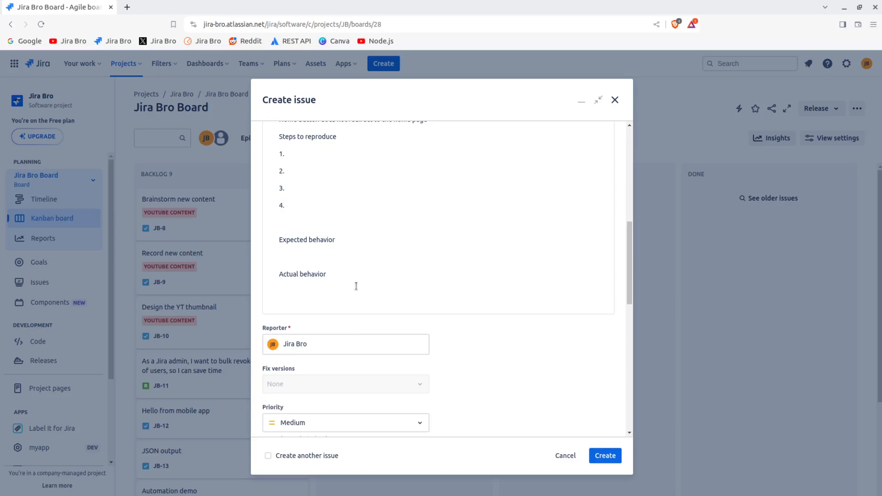
left_click(334, 255)
Step: Fill in the issue's Environment field with "Google Chrome 4.7.6" and "OS: Windows 11" on separate lines
scroll(409, 248, "down", 5)
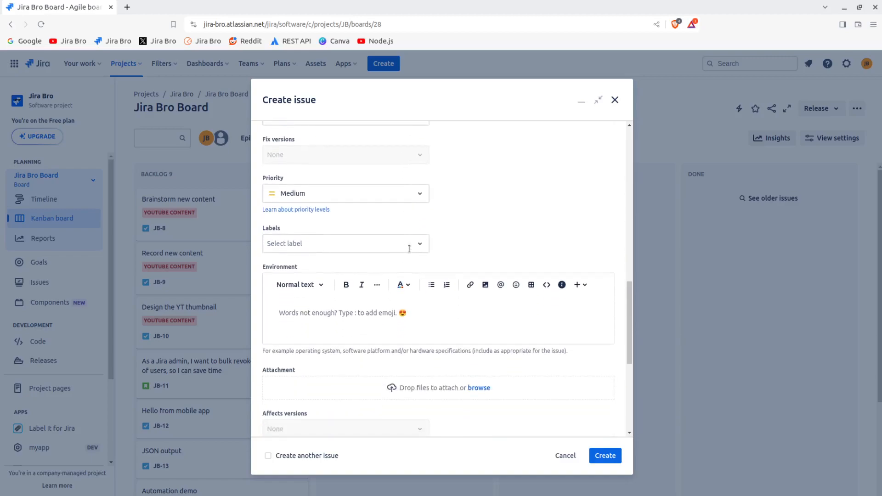
left_click(329, 313)
type("Google V=")
key("BackSpace")
type("Chrome")
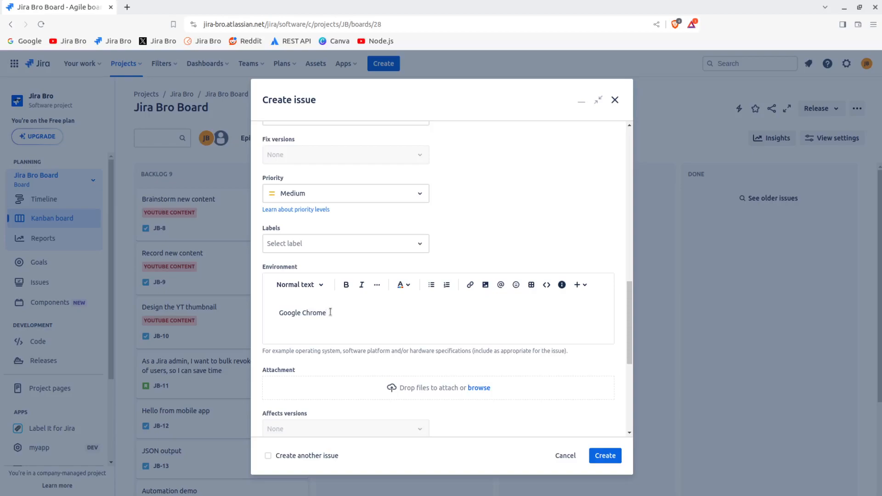
type(" 4.7.6")
key("Return")
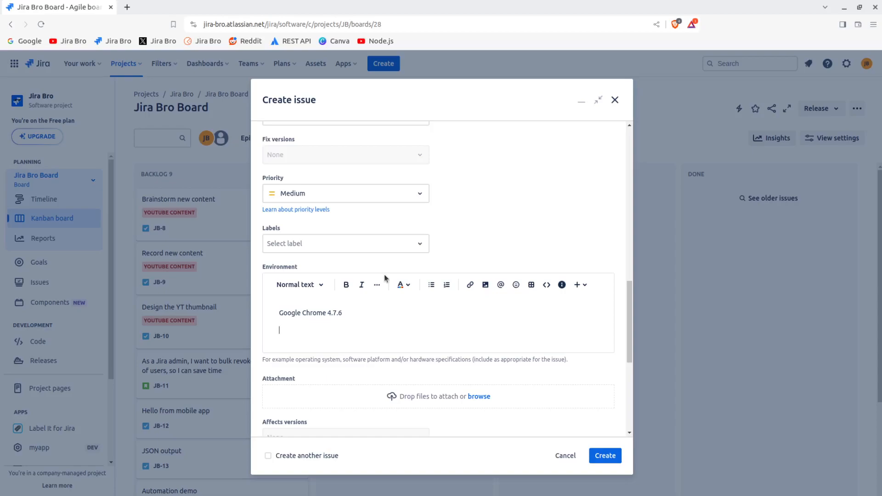
type("OS: Windows 11")
key("Return")
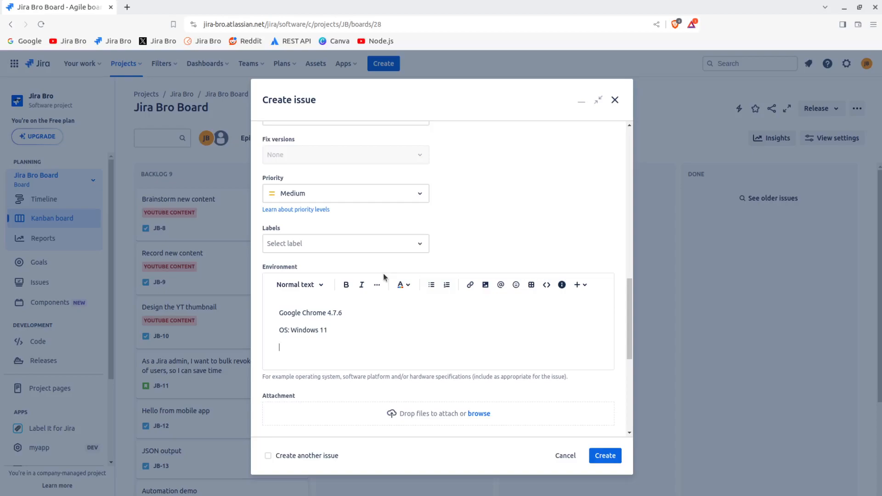
Step: Review the remaining fields of the bug form, then close it without creating the issue, discarding the entries
scroll(382, 273, "down", 3)
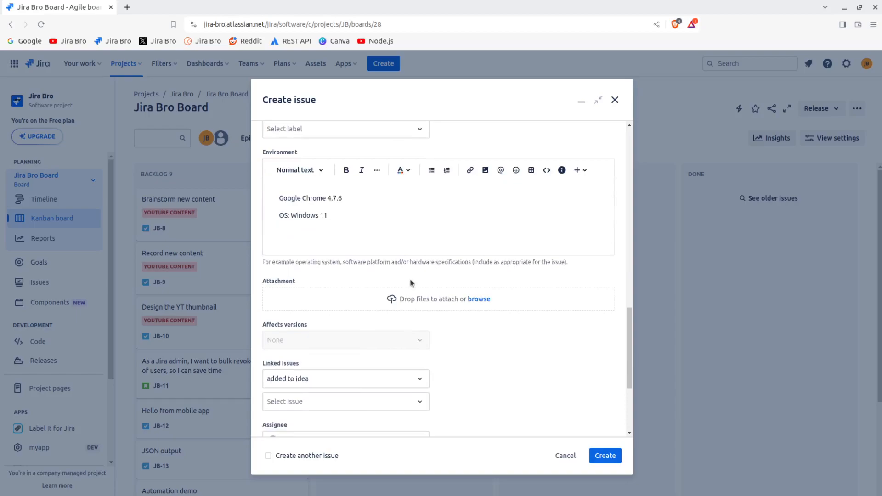
scroll(424, 286, "down", 3)
scroll(468, 290, "up", 3)
scroll(480, 299, "down", 3)
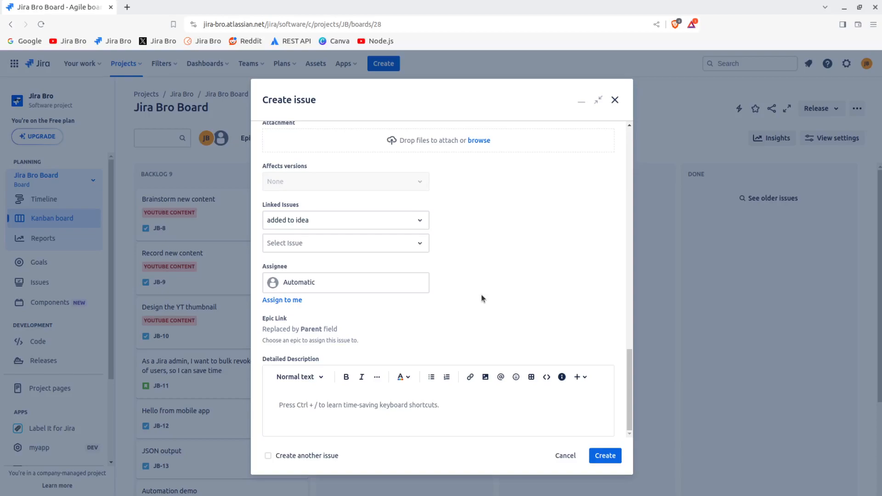
scroll(481, 296, "up", 1)
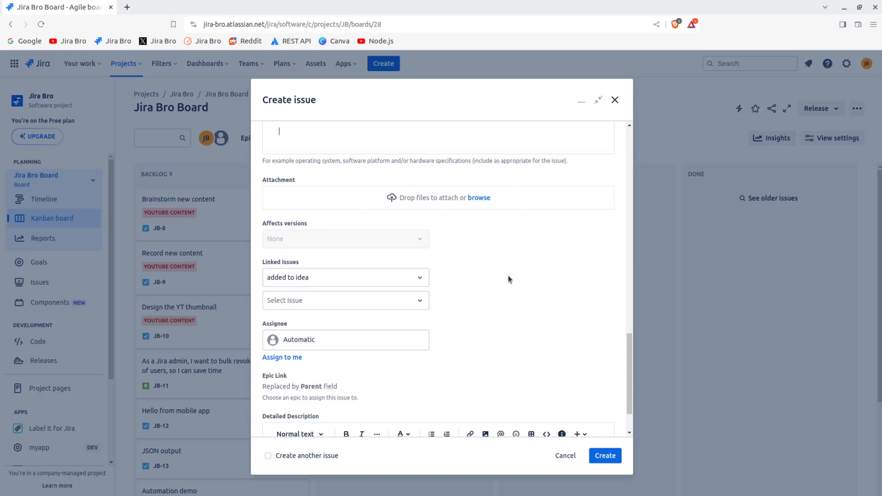
left_click(615, 99)
left_click(500, 150)
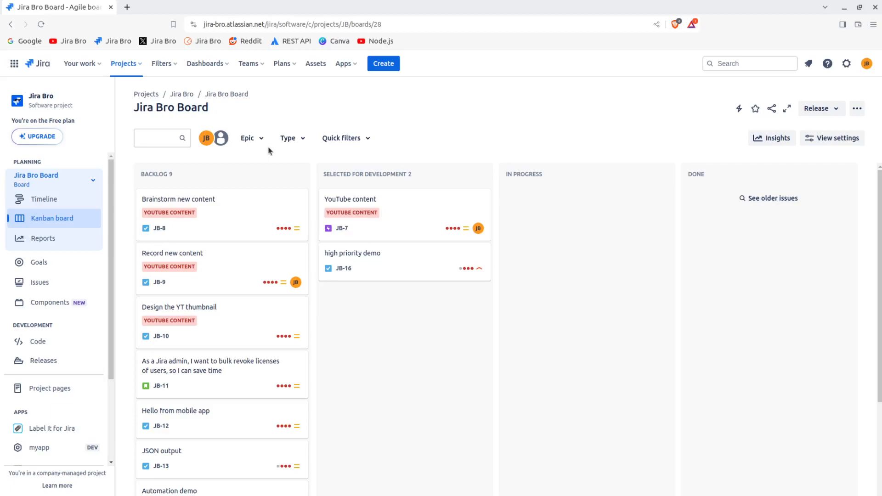
left_click(351, 70)
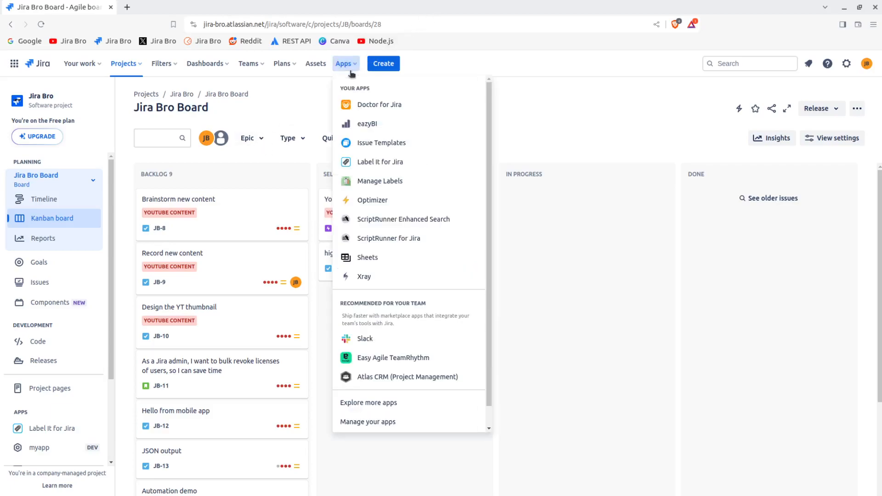
left_click(615, 289)
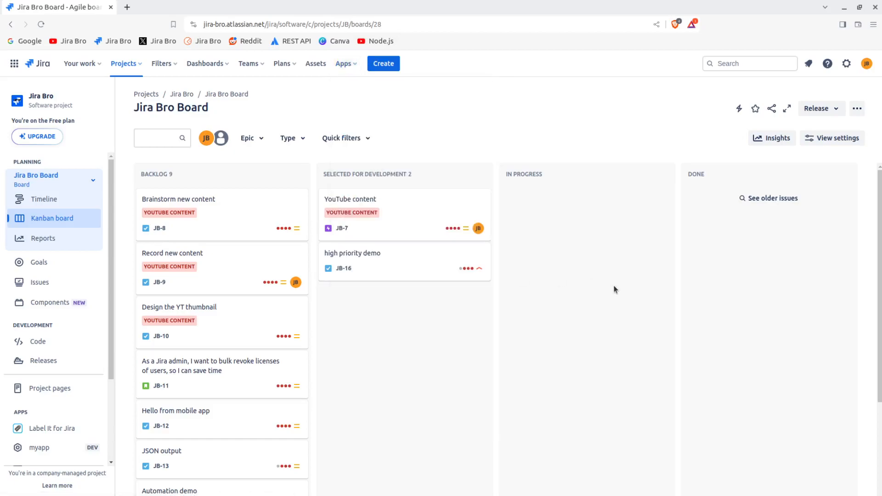